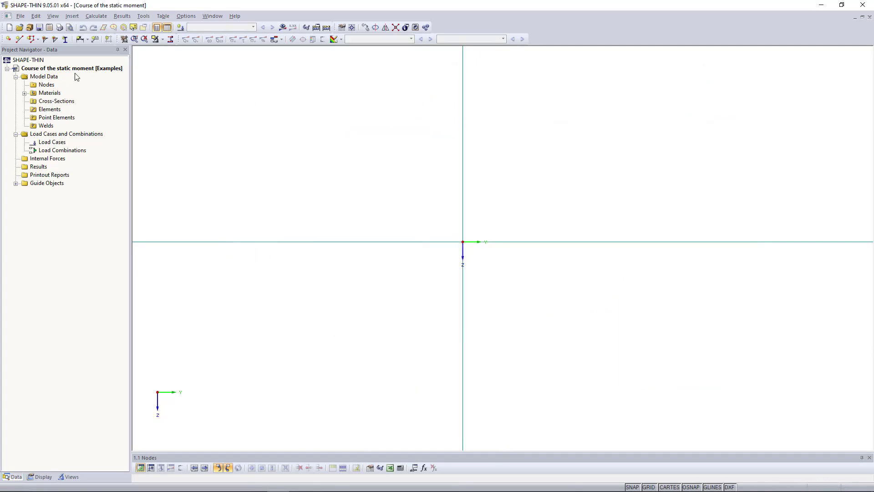
Place a symmetric I-section IS 1000/800/100/100/0 in steel A992 at the origin.
{"action": "left_click", "coordinate": [66, 39]}
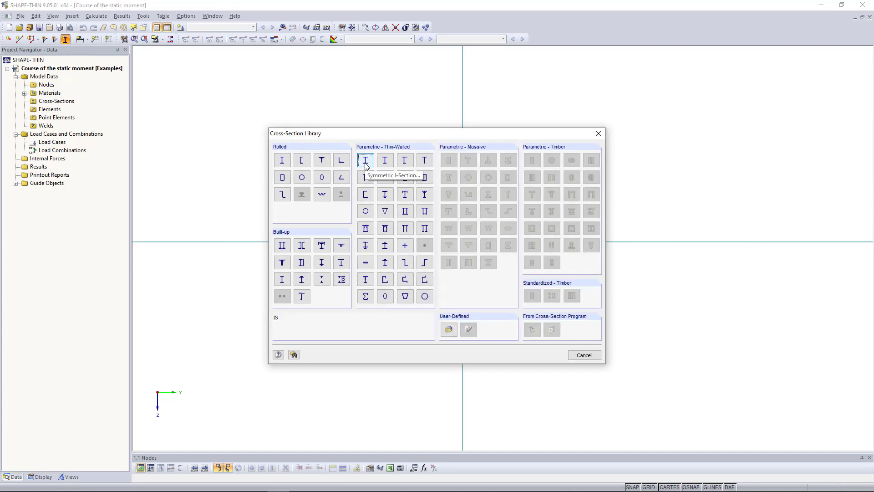
{"action": "left_click", "coordinate": [366, 165]}
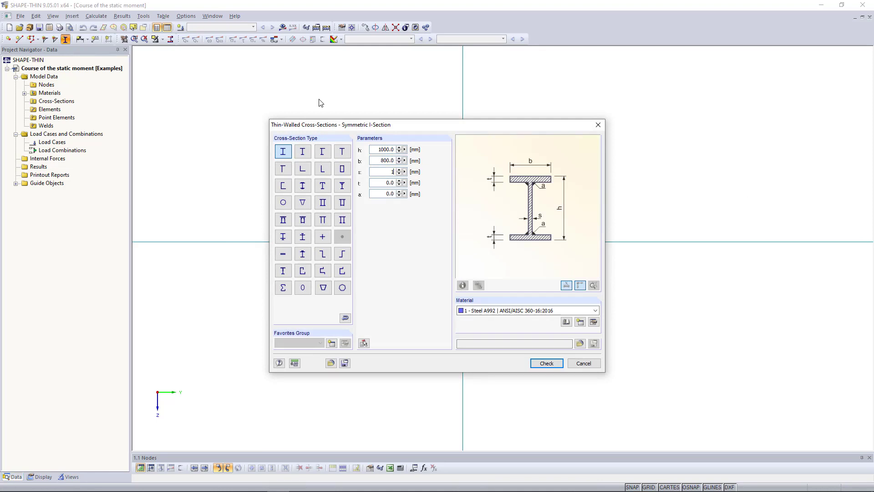
{"action": "type", "text": "1"}
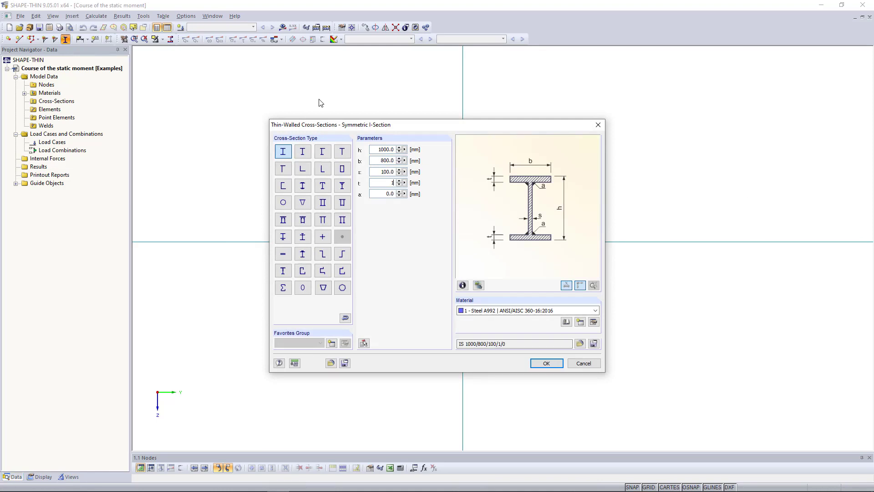
{"action": "key", "text": "Return"}
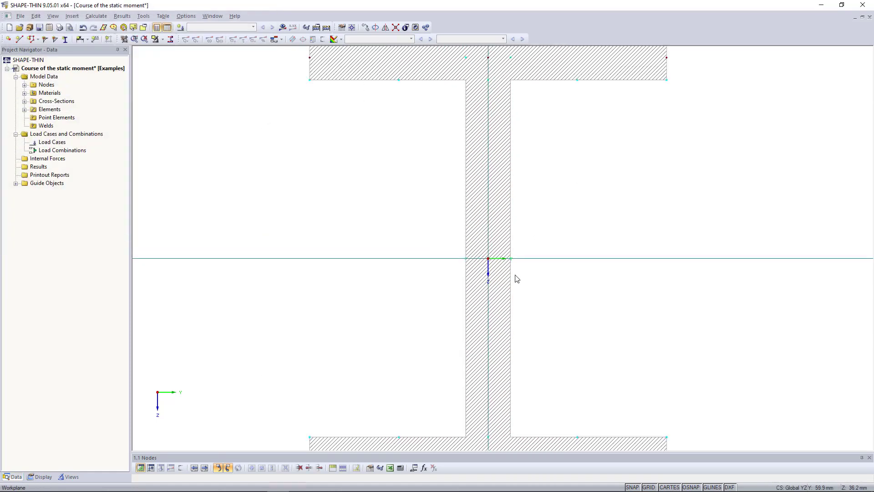
{"action": "scroll", "coordinate": [517, 279], "scroll_direction": "down", "scroll_amount": 2}
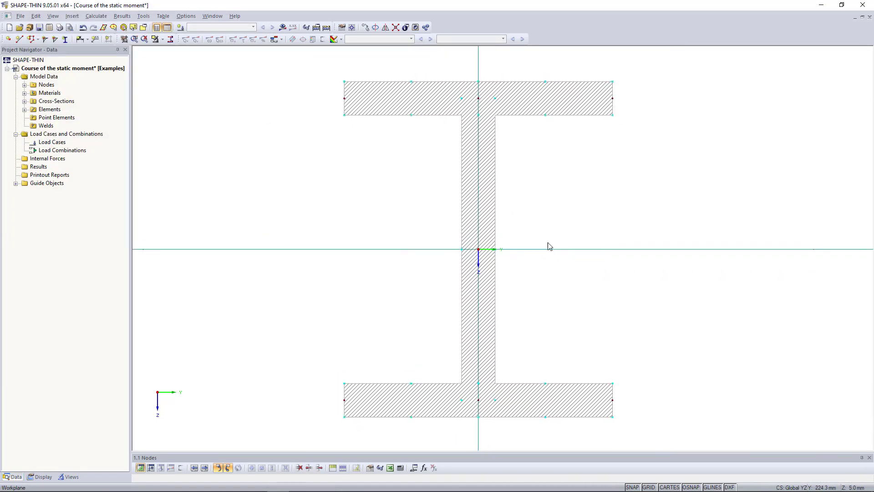
Calculate the section, select Qy, hide the inertia ellipse and turn isobands off.
{"action": "left_click", "coordinate": [326, 27]}
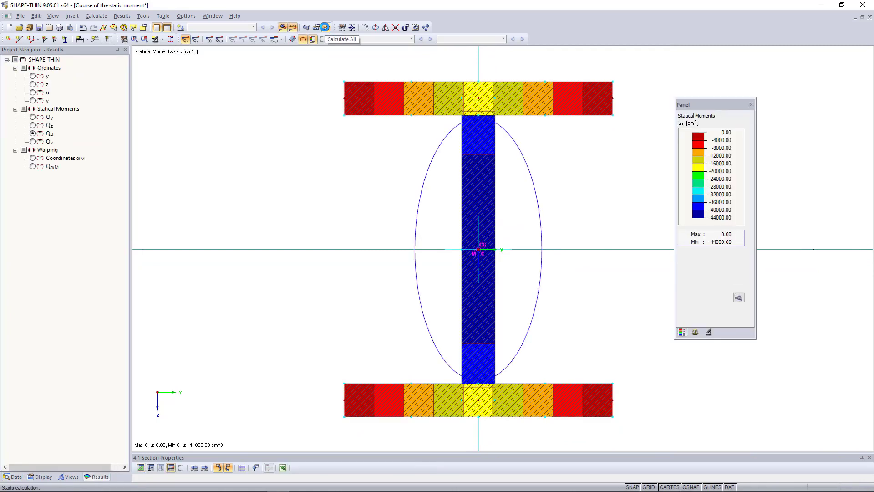
{"action": "left_click", "coordinate": [33, 117]}
{"action": "left_click", "coordinate": [40, 477]}
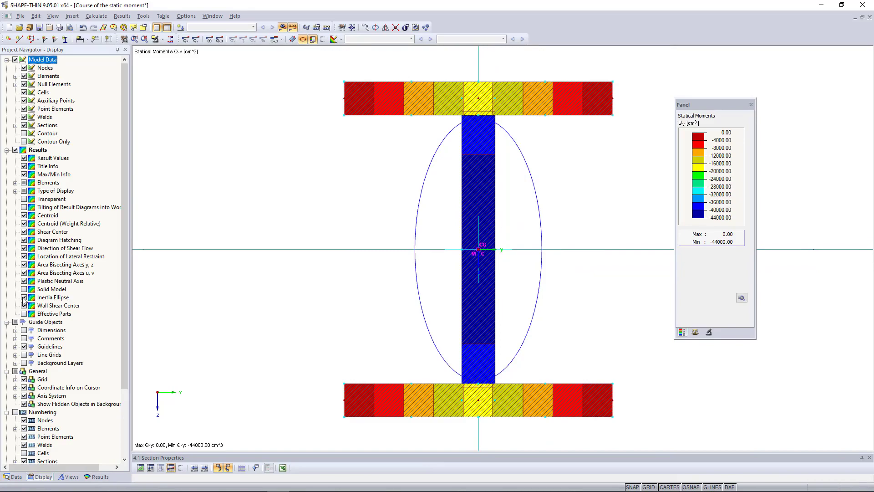
{"action": "left_click", "coordinate": [23, 297]}
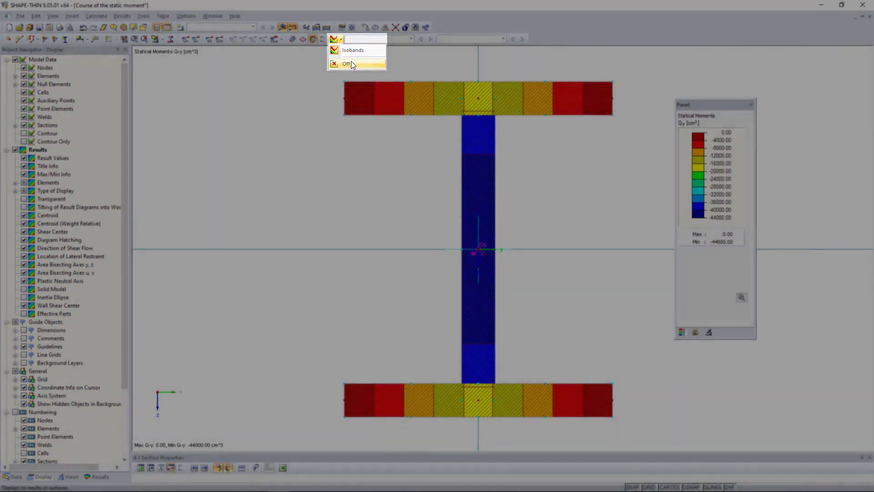
{"action": "left_click", "coordinate": [351, 62]}
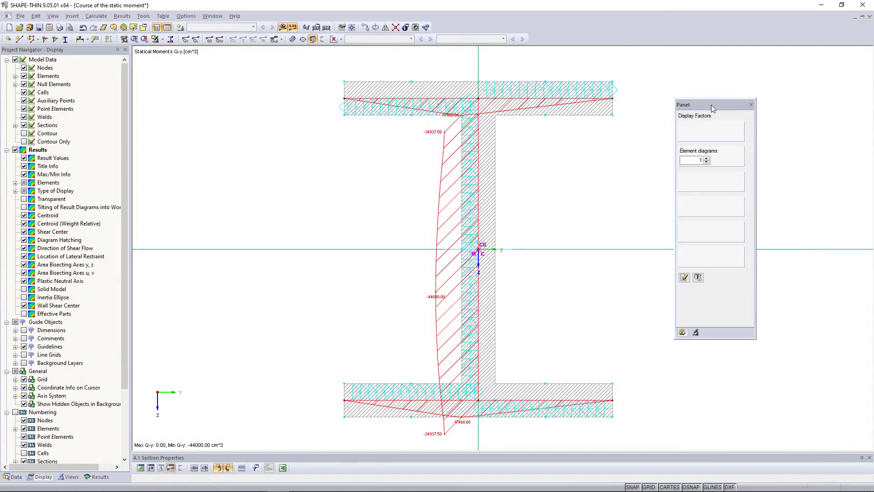
{"action": "left_click_drag", "start_coordinate": [711, 105], "coordinate": [828, 105]}
{"action": "left_click", "coordinate": [97, 476]}
Switch from the y-ordinate to the z-ordinate diagram (±450 mm) and select all elements.
{"action": "left_click", "coordinate": [33, 76]}
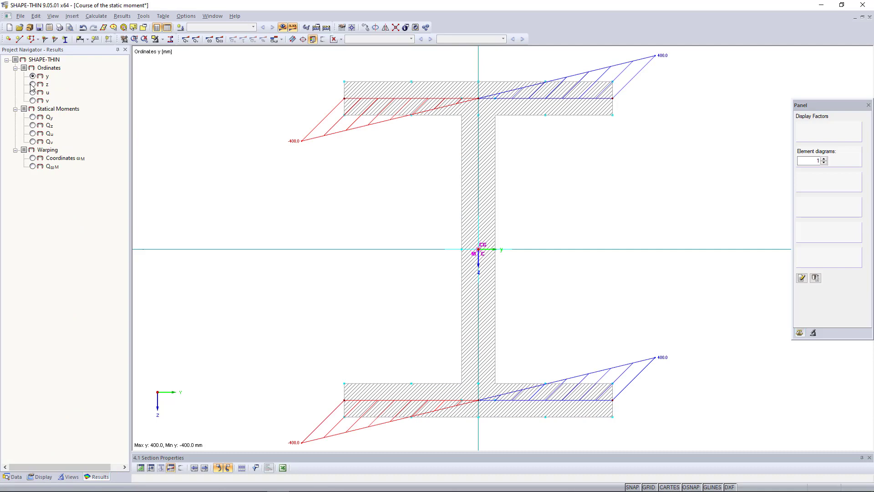
{"action": "left_click", "coordinate": [32, 85]}
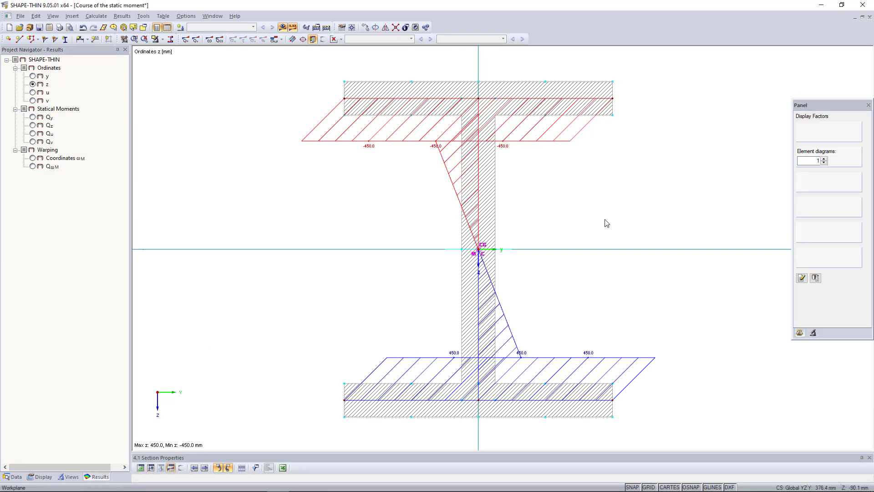
{"action": "key", "text": "ctrl+a"}
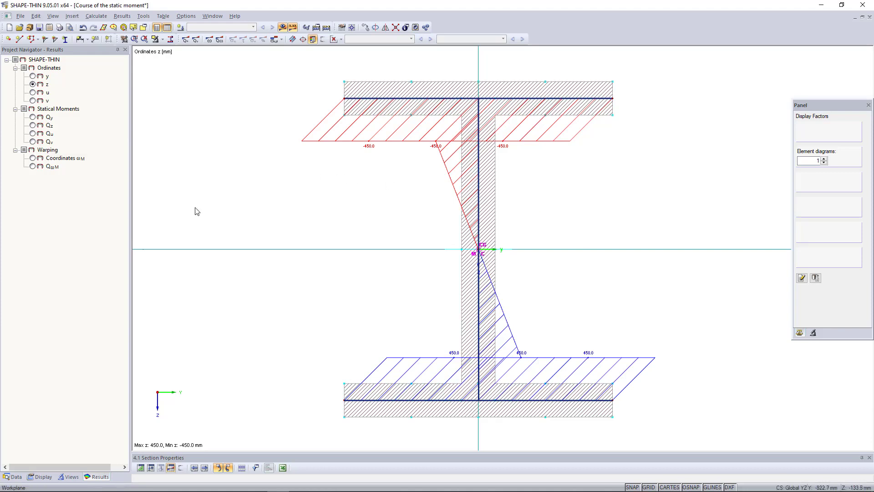
Show the Qy diagram peaking at -44000.00 cm³ mid-web and bring up the Display options.
{"action": "left_click", "coordinate": [33, 117]}
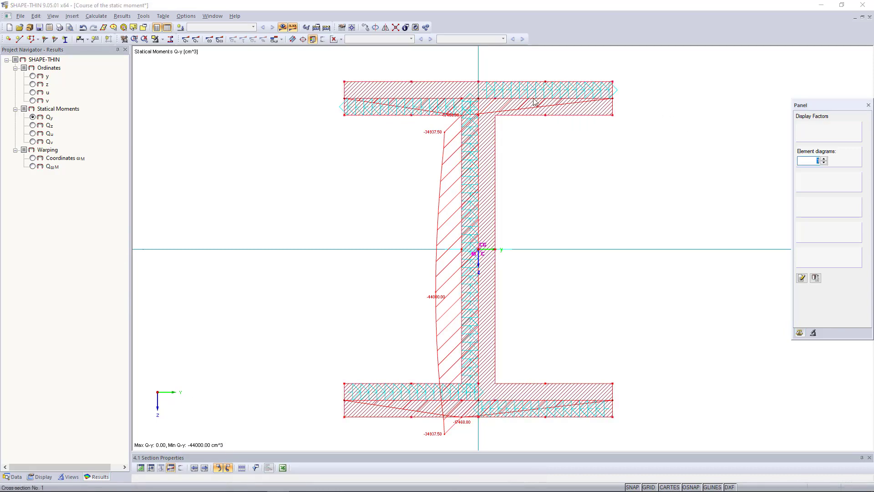
{"action": "left_click", "coordinate": [70, 476]}
{"action": "left_click", "coordinate": [44, 476]}
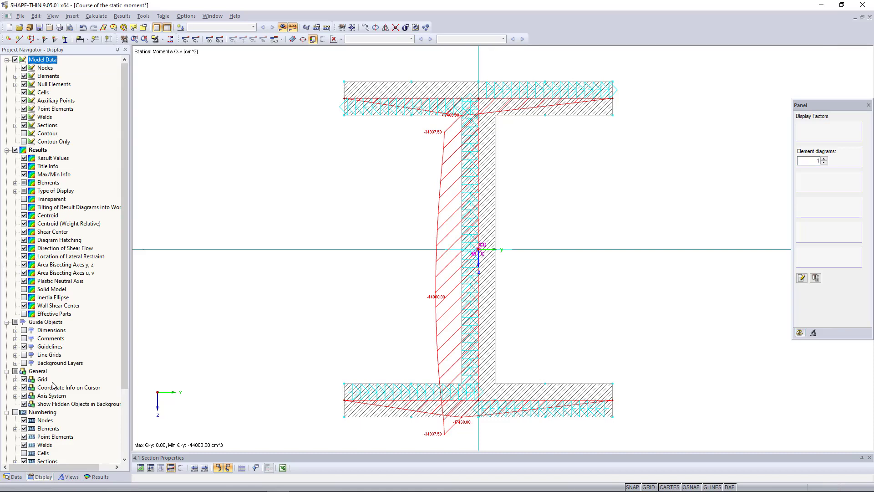
{"action": "scroll", "coordinate": [52, 385], "scroll_direction": "down", "scroll_amount": 3}
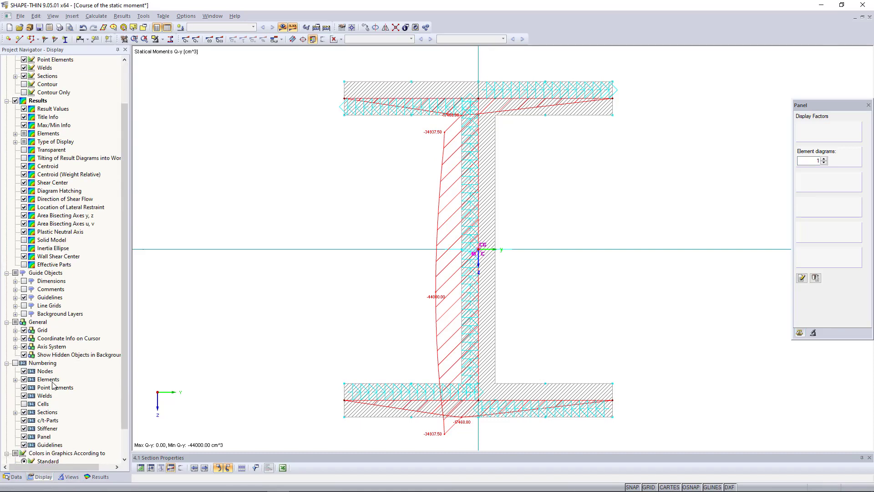
{"action": "scroll", "coordinate": [53, 385], "scroll_direction": "up", "scroll_amount": 3}
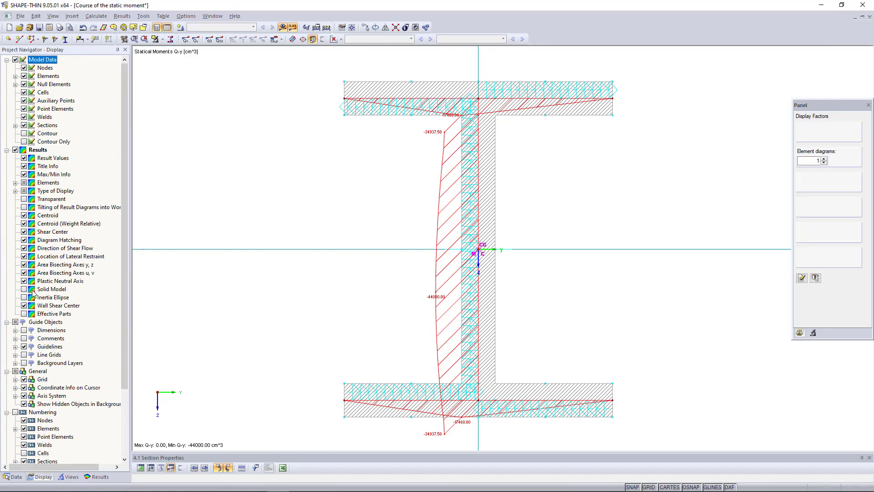
Enable 'Tilting of Result Diagrams into Work Plane' so the Qy diagram lies flat.
{"action": "left_click", "coordinate": [24, 208]}
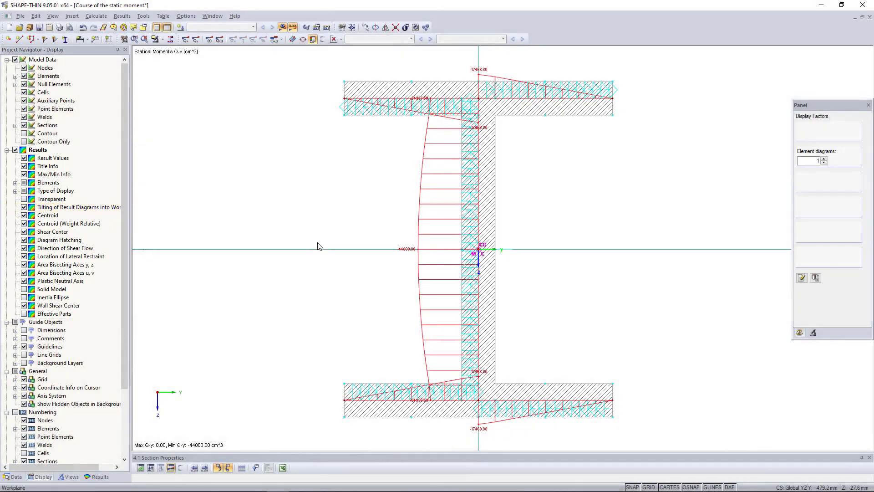
{"action": "scroll", "coordinate": [319, 248], "scroll_direction": "up", "scroll_amount": 1}
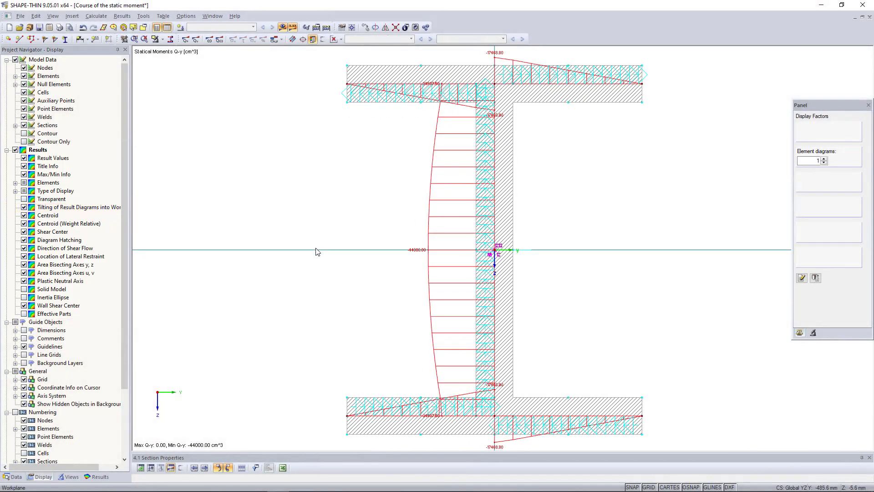
{"action": "scroll", "coordinate": [317, 250], "scroll_direction": "down", "scroll_amount": 1}
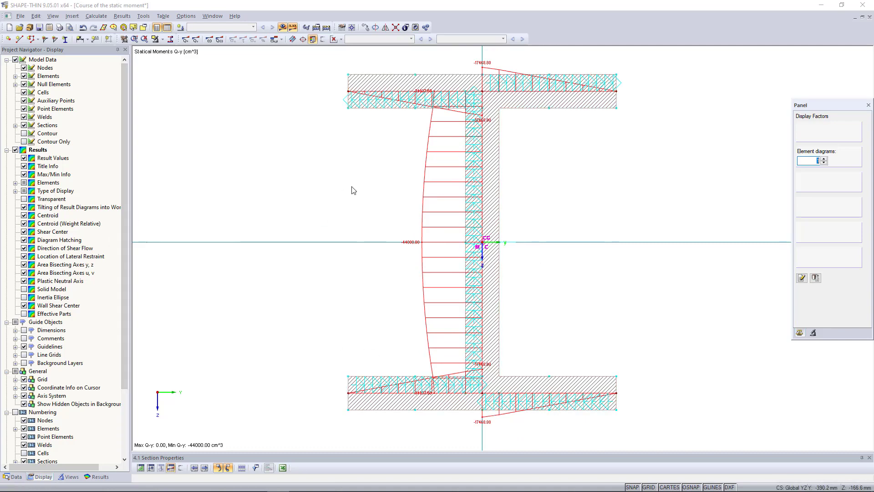
Check the z-ordinate diagram, then return to the flattened Qy diagram (-44000.00 cm³ mid-web).
{"action": "left_click", "coordinate": [97, 477]}
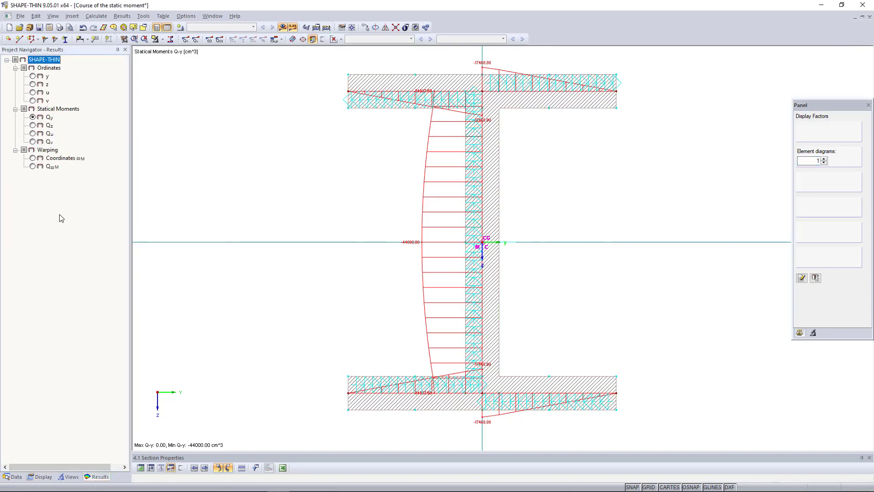
{"action": "left_click", "coordinate": [33, 85]}
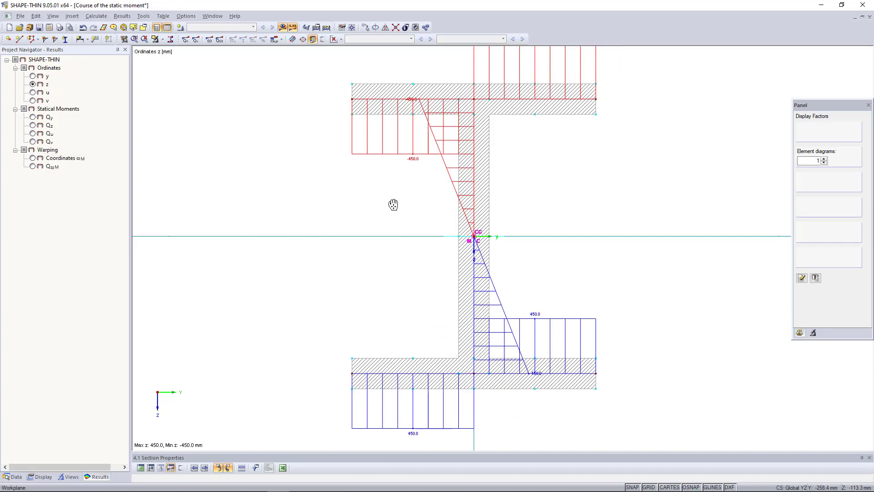
{"action": "middle_click_drag", "start_coordinate": [391, 210], "coordinate": [390, 214]}
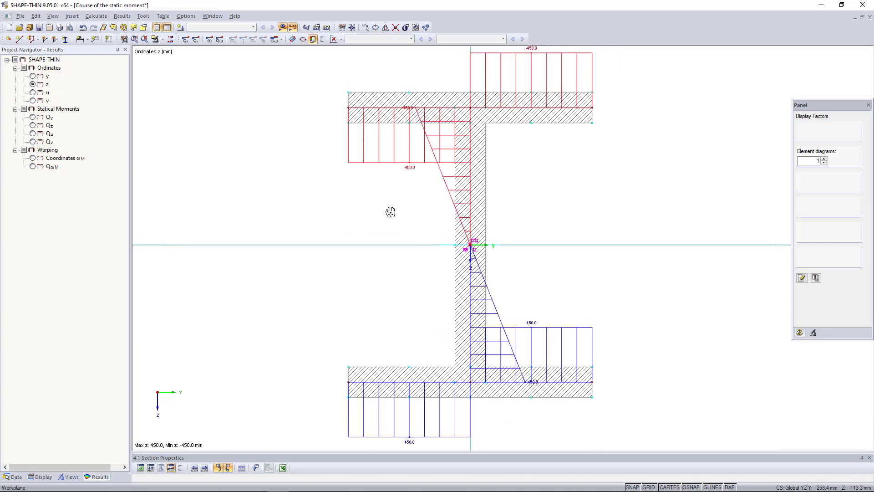
{"action": "left_click", "coordinate": [33, 117]}
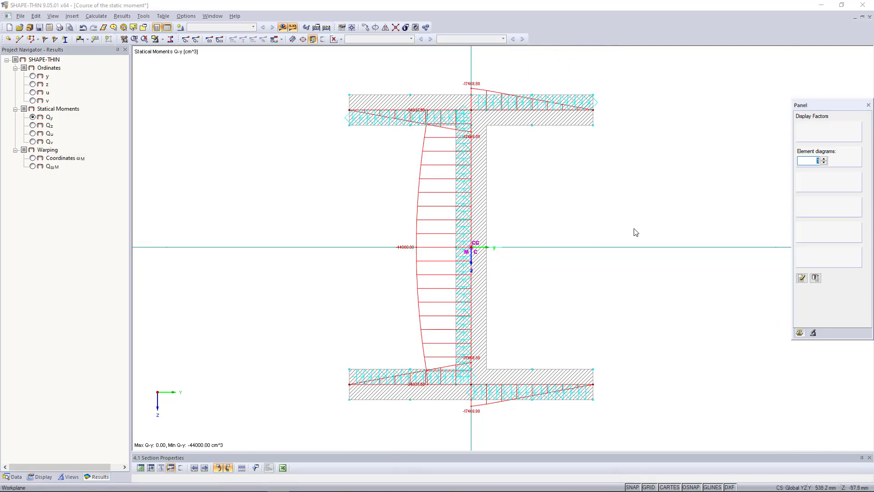
{"action": "middle_click_drag", "start_coordinate": [575, 203], "coordinate": [572, 205]}
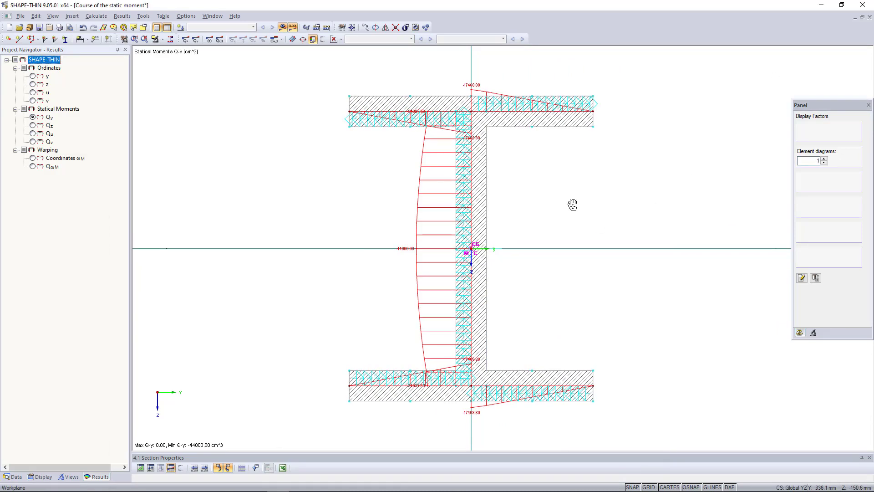
{"action": "left_click", "coordinate": [50, 118]}
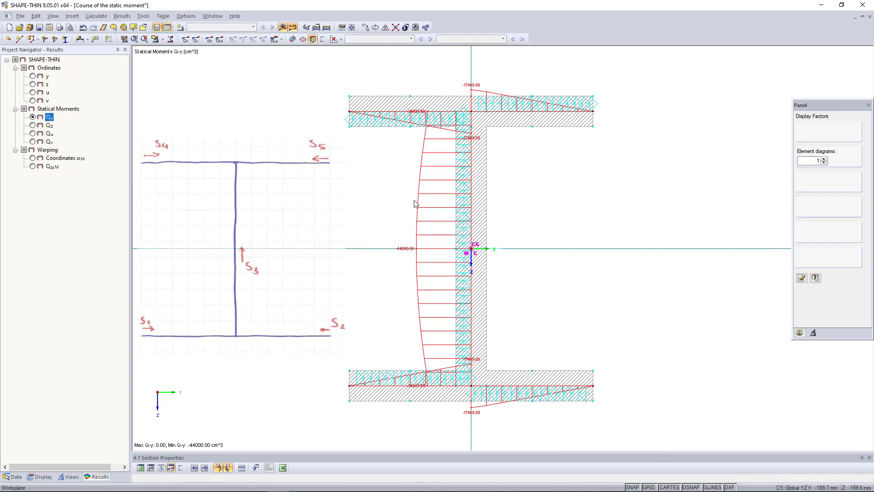
Reduce the IS 1000/800/100/100/0 cross-section into 5 elements and acknowledge the message.
{"action": "right_click", "coordinate": [507, 122]}
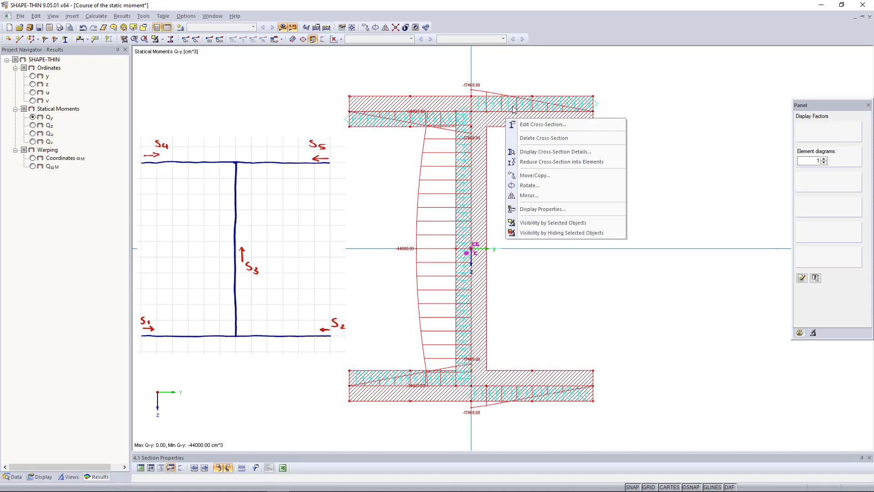
{"action": "left_click", "coordinate": [563, 162]}
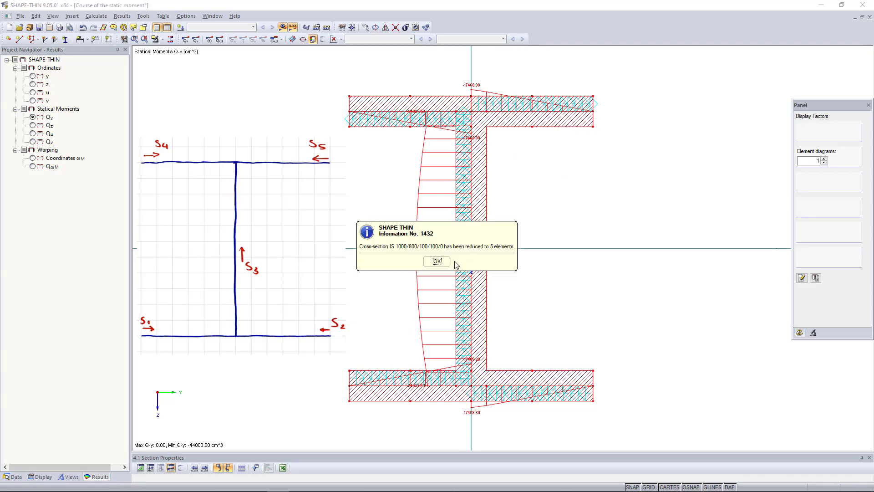
{"action": "left_click", "coordinate": [437, 261]}
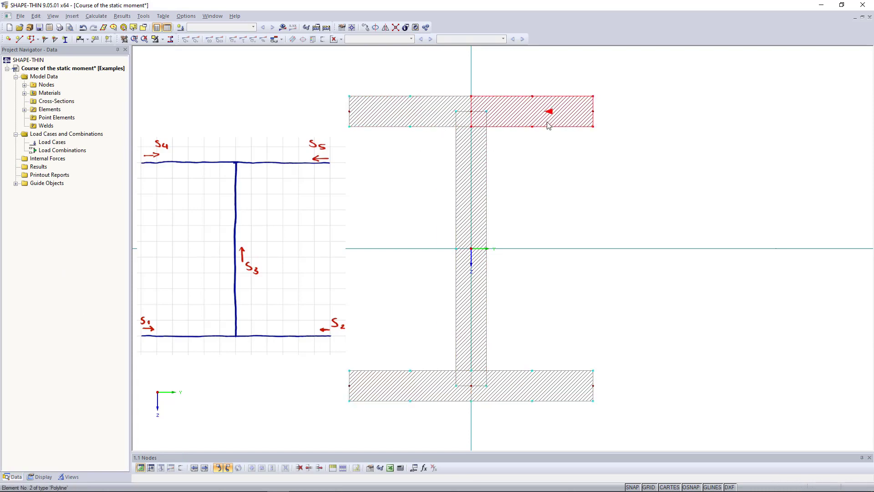
Reverse the orientation of the bottom-left and bottom-right flange elements and the web.
{"action": "right_click", "coordinate": [423, 391]}
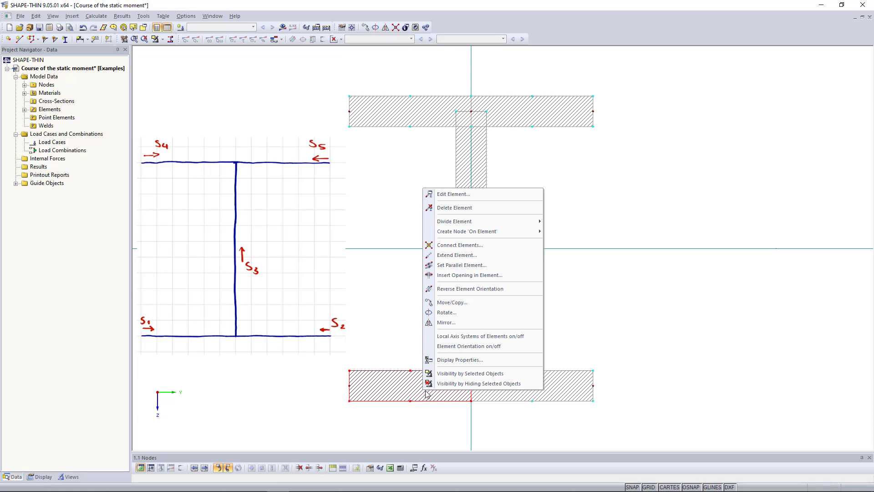
{"action": "left_click", "coordinate": [474, 289]}
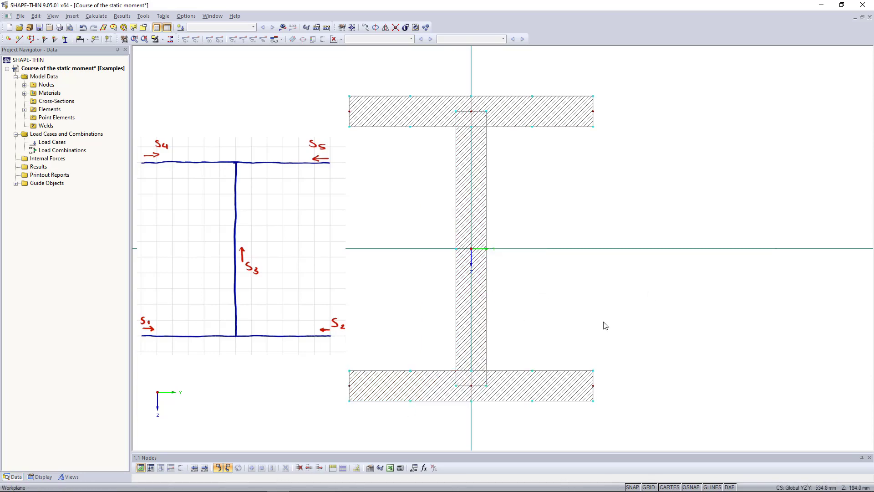
{"action": "right_click", "coordinate": [501, 390]}
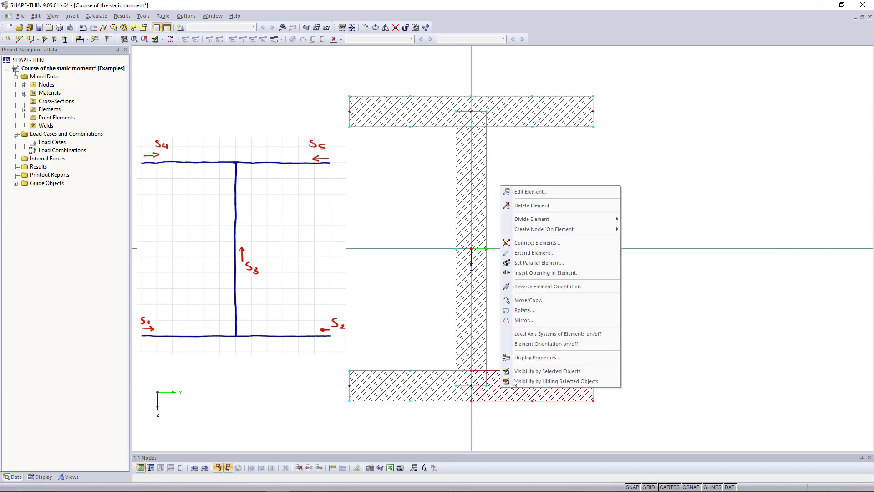
{"action": "left_click", "coordinate": [553, 300]}
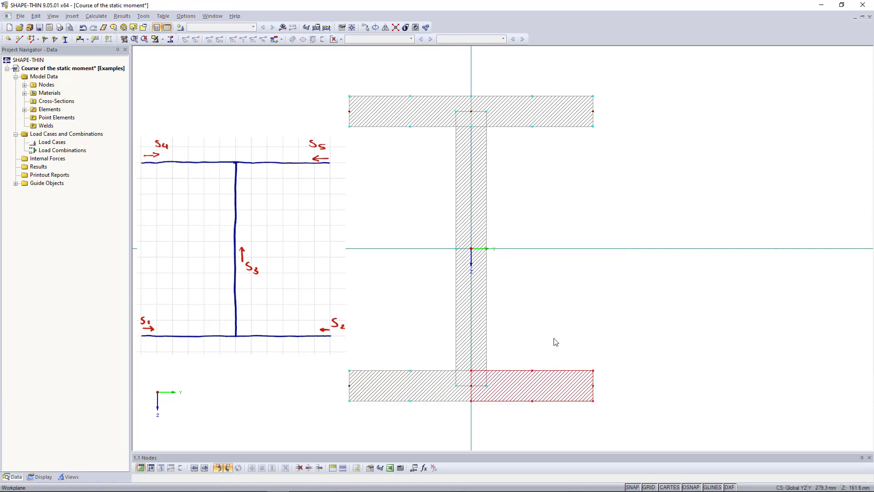
{"action": "right_click", "coordinate": [471, 171]}
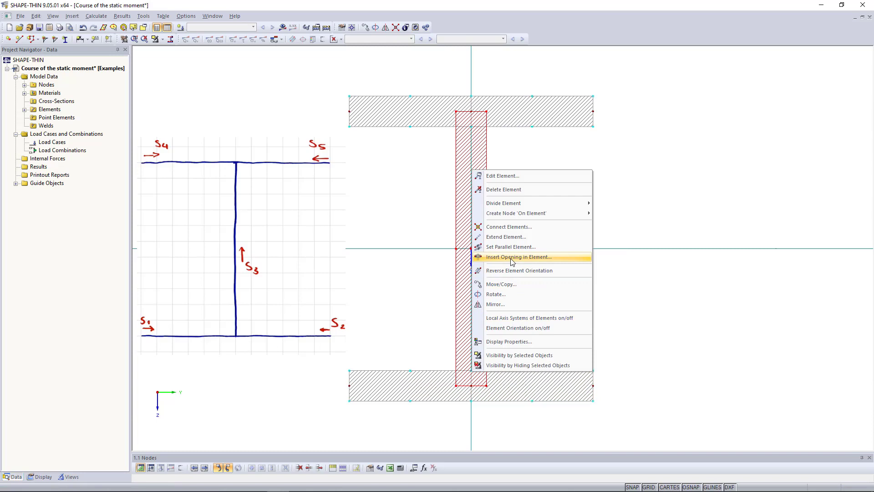
{"action": "left_click", "coordinate": [522, 271]}
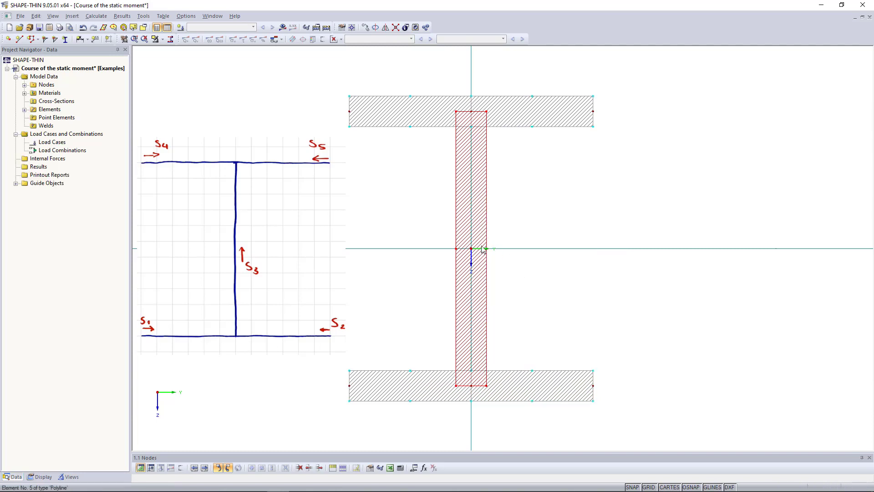
Recalculate and view Qy statical moments, now maximum 44000.00 cm³ and minimum -17468.75 cm³.
{"action": "left_click", "coordinate": [327, 28]}
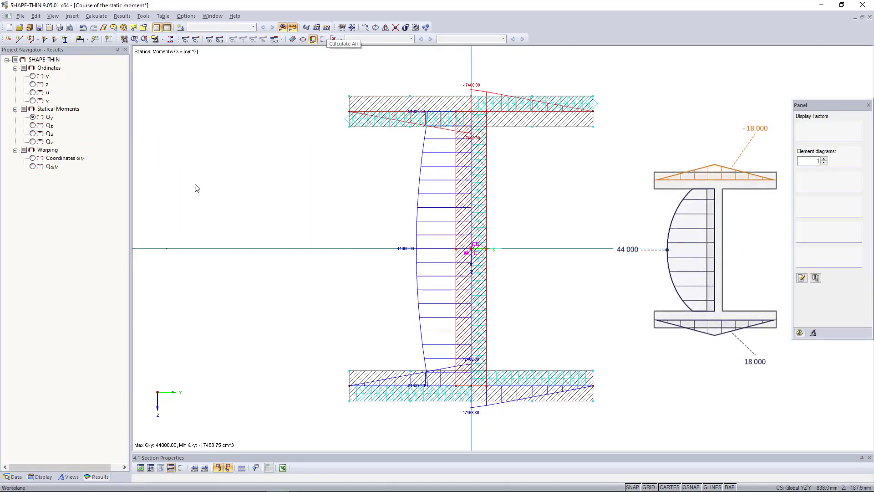
{"action": "left_click", "coordinate": [33, 125]}
{"action": "left_click", "coordinate": [33, 118]}
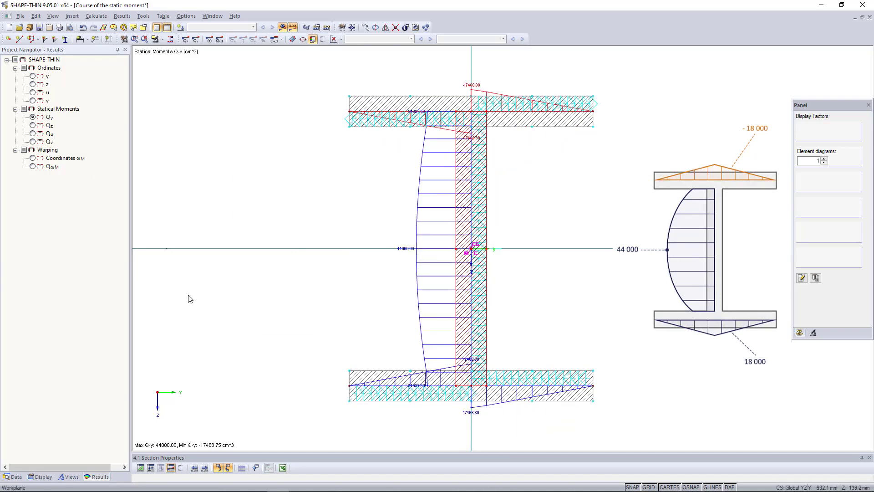
{"action": "key", "text": "Tab"}
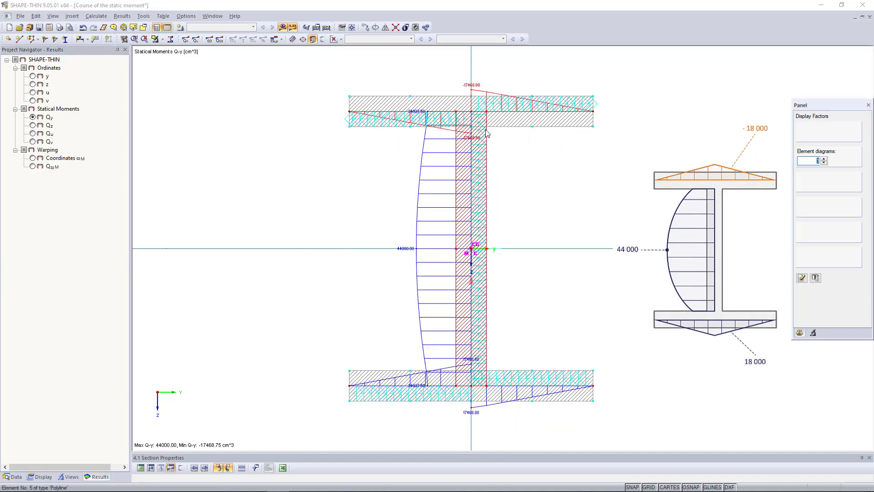
{"action": "scroll", "coordinate": [526, 172], "scroll_direction": "up", "scroll_amount": 3}
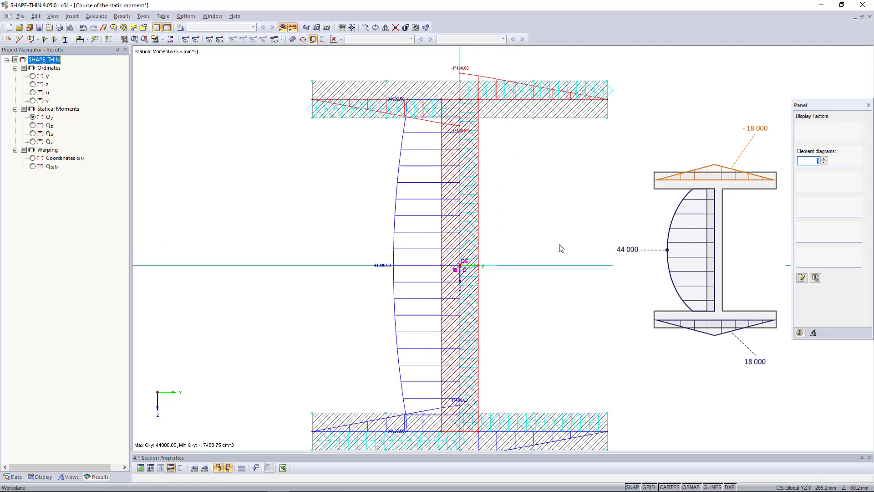
{"action": "mouse_move", "coordinate": [554, 231]}
{"action": "middle_mouse_down"}
{"action": "mouse_move", "coordinate": [558, 239]}
{"action": "mouse_move", "coordinate": [558, 230]}
{"action": "middle_mouse_up"}
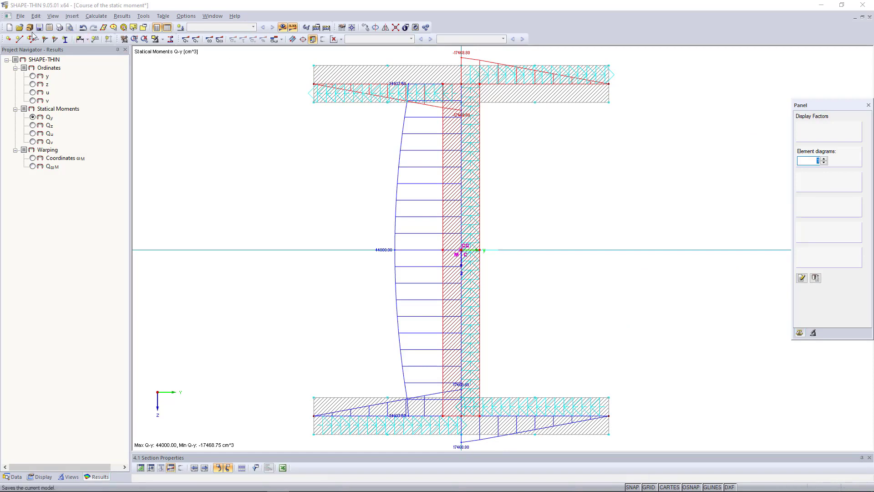
Place node 8 at the web–flange junction, then start connecting the crossing elements.
{"action": "left_click", "coordinate": [9, 39]}
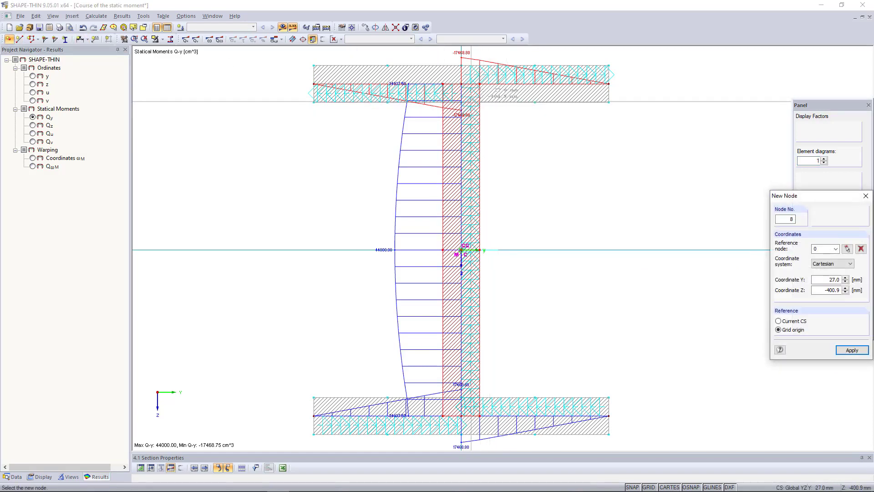
{"action": "left_click", "coordinate": [462, 102]}
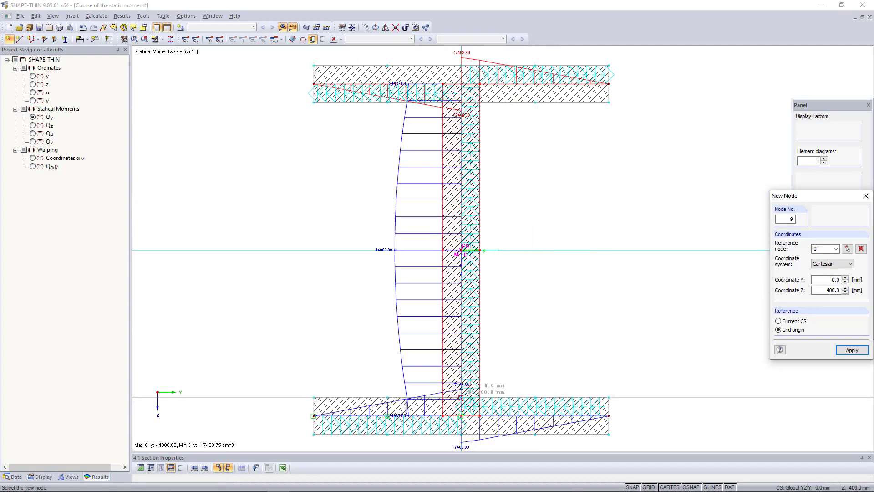
{"action": "key", "text": "Escape"}
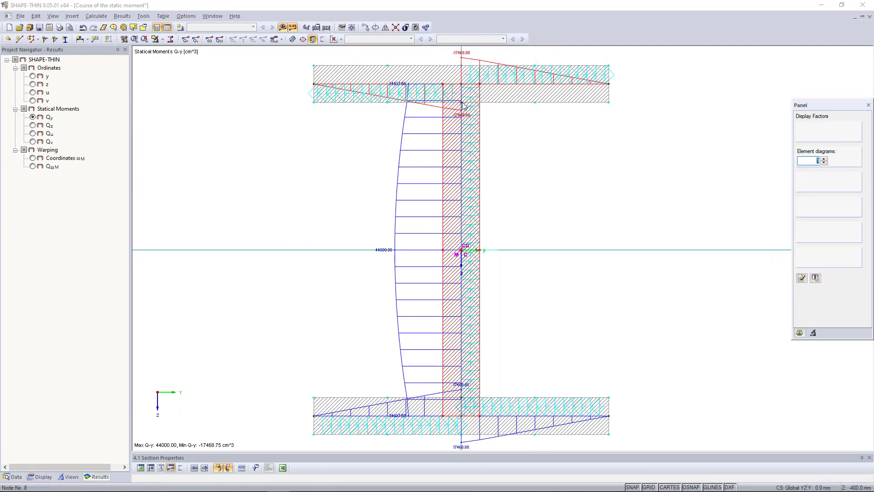
{"action": "left_click", "coordinate": [392, 29]}
Set the web junction elements 8 and 5 inside the flanges to 0.0 mm thickness.
{"action": "left_click_drag", "start_coordinate": [431, 52], "coordinate": [513, 425]}
{"action": "right_click", "coordinate": [451, 84]}
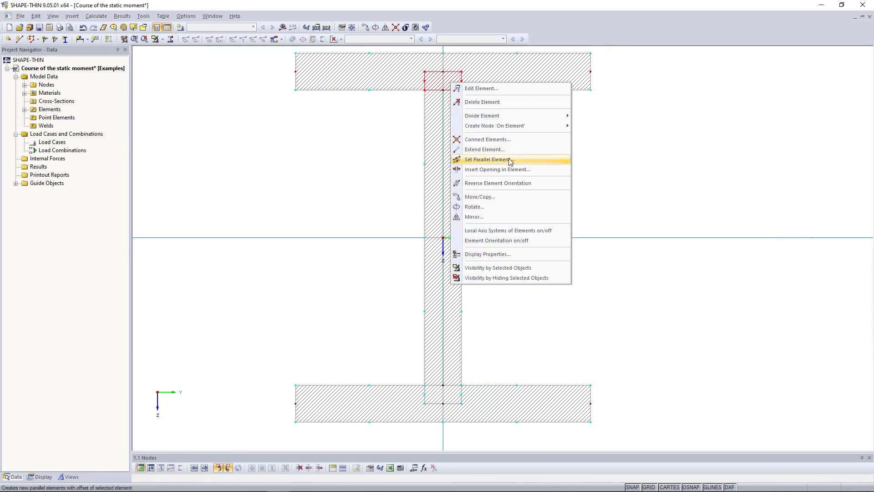
{"action": "left_click", "coordinate": [499, 88]}
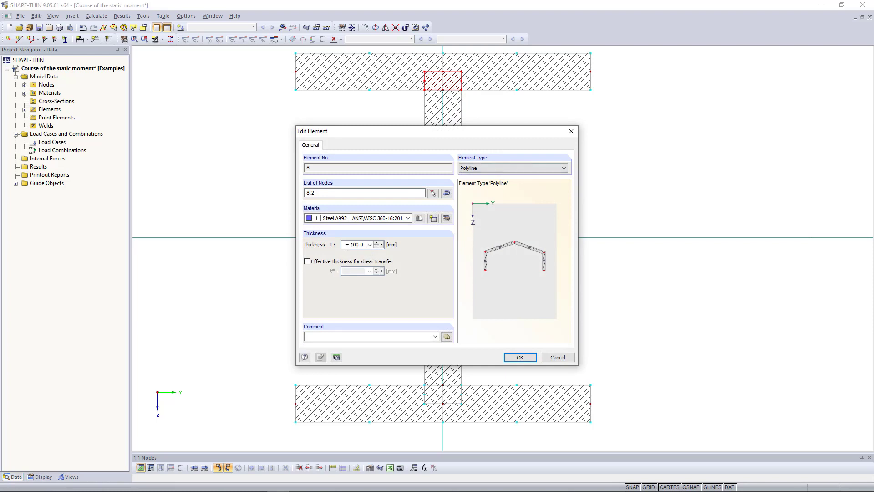
{"action": "left_click", "coordinate": [518, 356]}
{"action": "right_click", "coordinate": [425, 404]}
{"action": "left_click", "coordinate": [455, 208]}
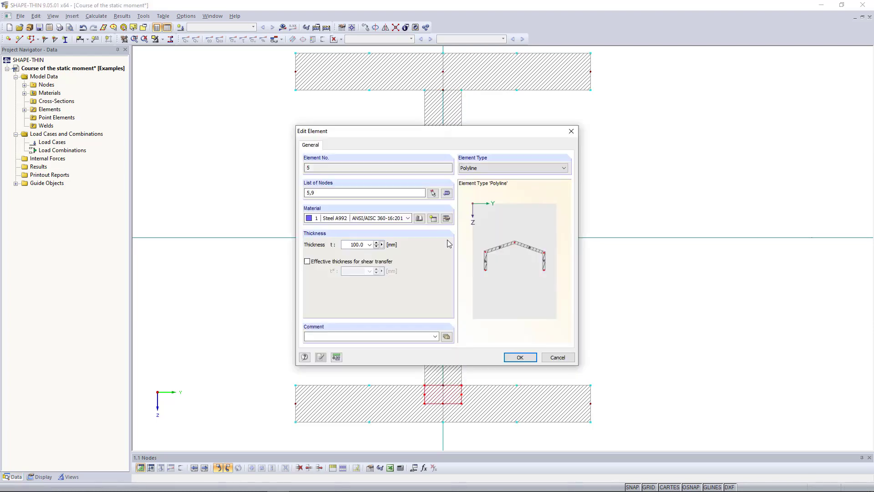
{"action": "type", "text": "10"}
{"action": "left_click", "coordinate": [520, 356]}
{"action": "middle_click_drag", "start_coordinate": [576, 181], "coordinate": [600, 190]}
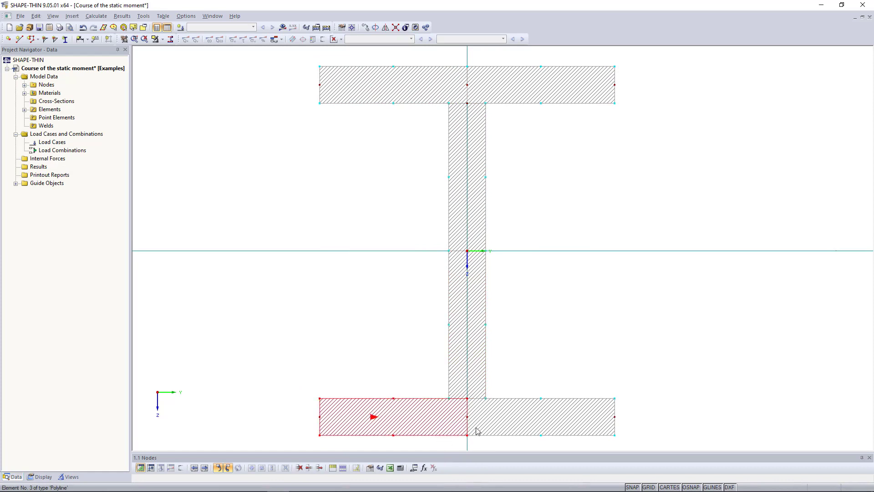
Recalculate and zoom into the Qy diagram, now ranging from 44000.00 to -18000.00 cm³.
{"action": "left_click", "coordinate": [326, 28]}
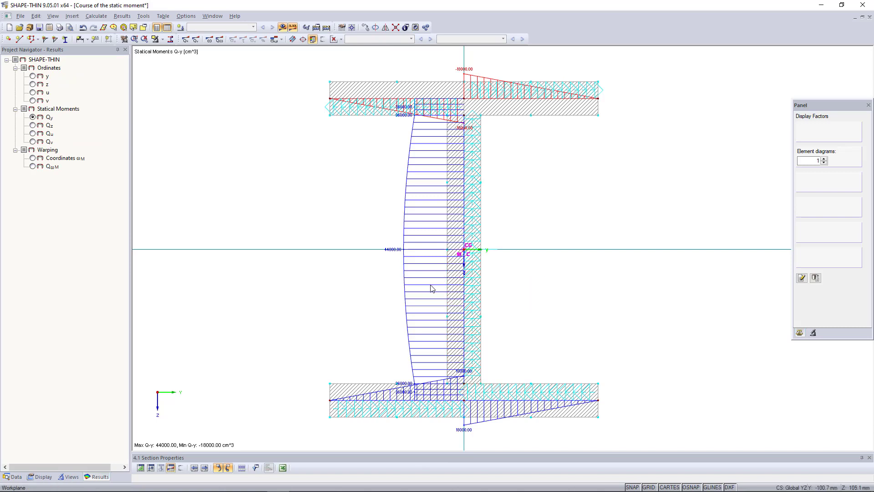
{"action": "scroll", "coordinate": [431, 288], "scroll_direction": "up", "scroll_amount": 1}
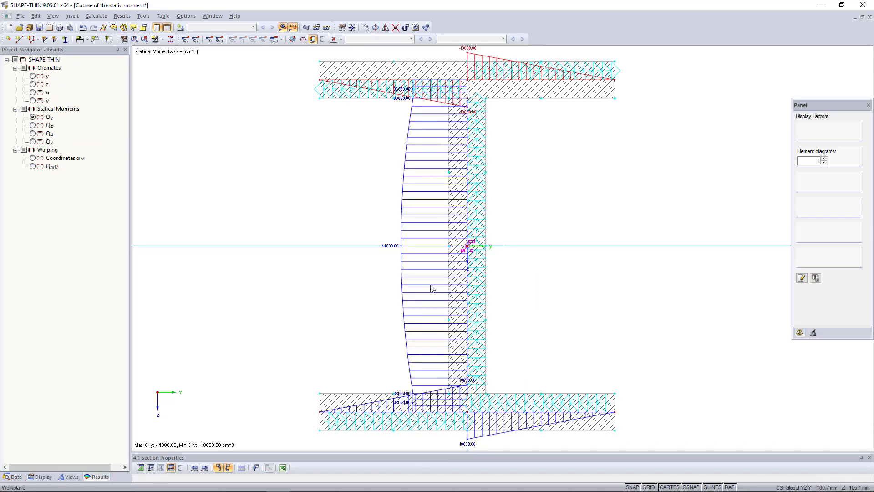
{"action": "middle_click_drag", "start_coordinate": [553, 240], "coordinate": [552, 242]}
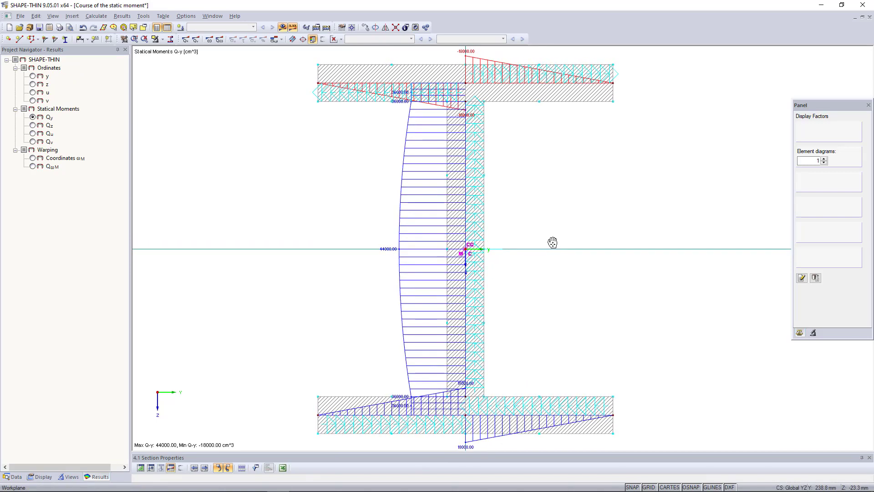